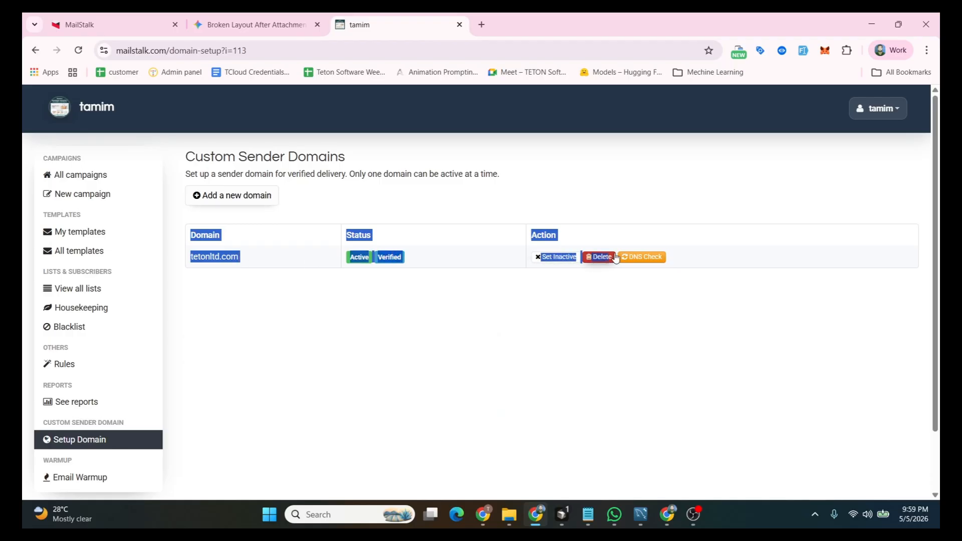
# Open the Email Warmup page and review its getting-started instructions and heading.
pyautogui.click(576, 308)
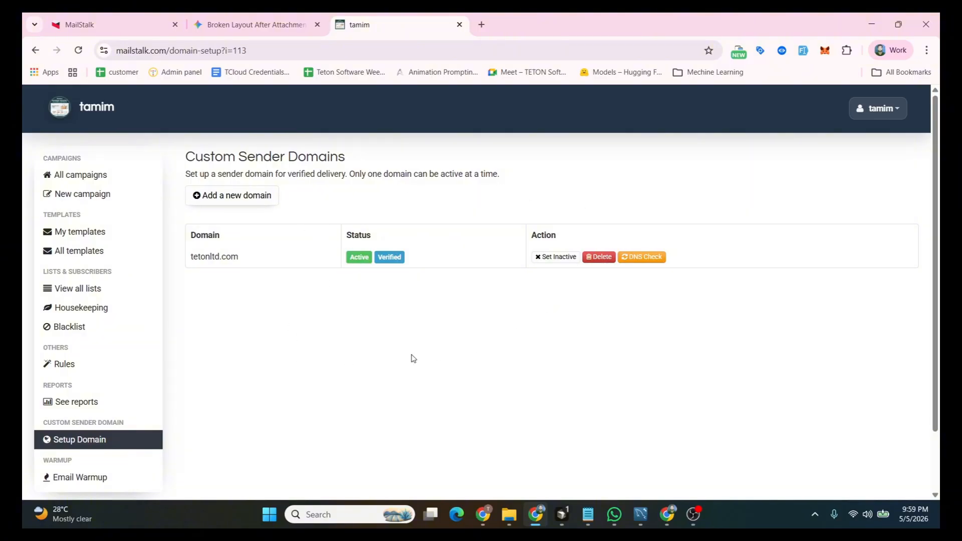
pyautogui.scroll(-2, 275, 229)
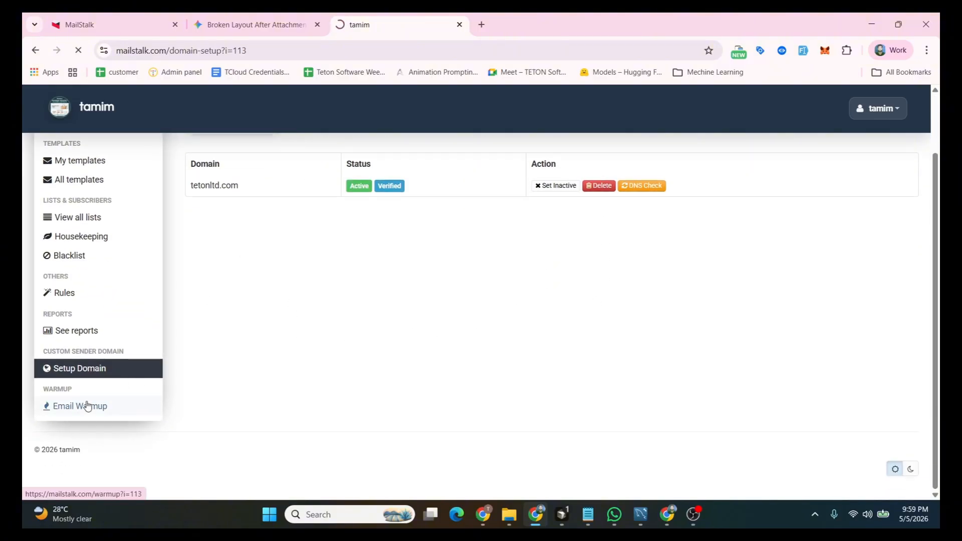
pyautogui.click(85, 406)
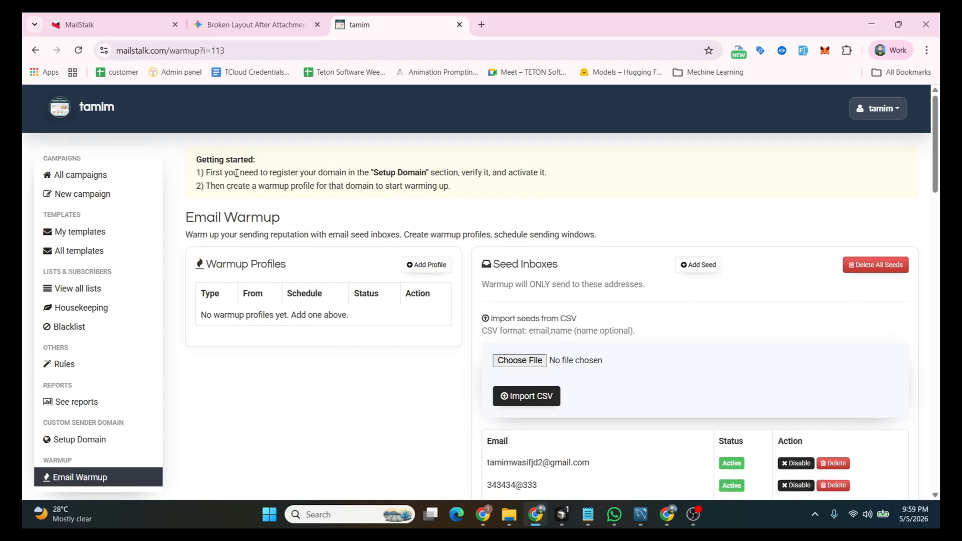
pyautogui.moveTo(201, 160); pyautogui.dragTo(534, 189)
pyautogui.click(498, 193)
pyautogui.moveTo(174, 229); pyautogui.dragTo(253, 223)
pyautogui.click(280, 225)
# Start a new warmup profile and select tetonltd.com as its domain.
pyautogui.click(425, 266)
pyautogui.scroll(-1, 295, 215)
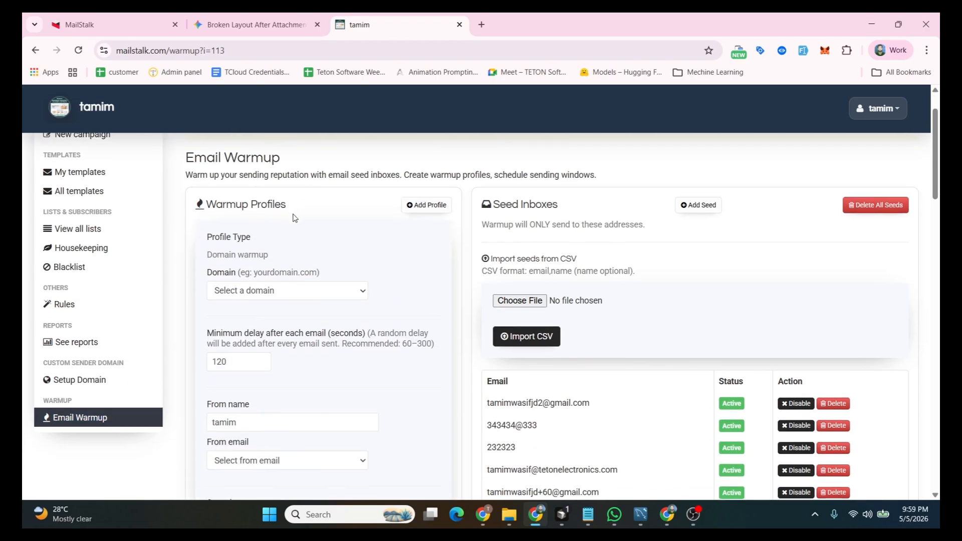
pyautogui.click(256, 291)
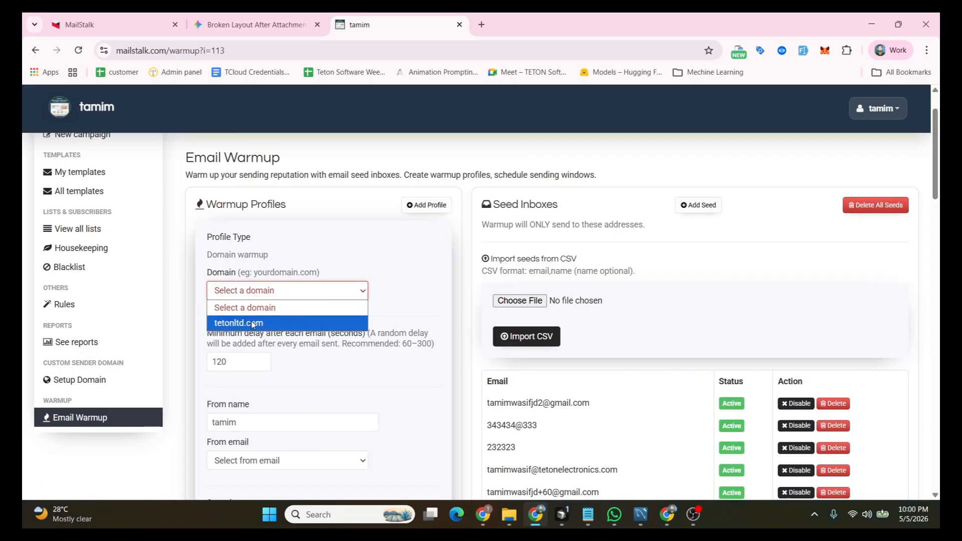
pyautogui.click(282, 324)
# Set the profile's minimum delay after each email to 130 seconds.
pyautogui.scroll(-1, 290, 219)
pyautogui.scroll(-1, 293, 221)
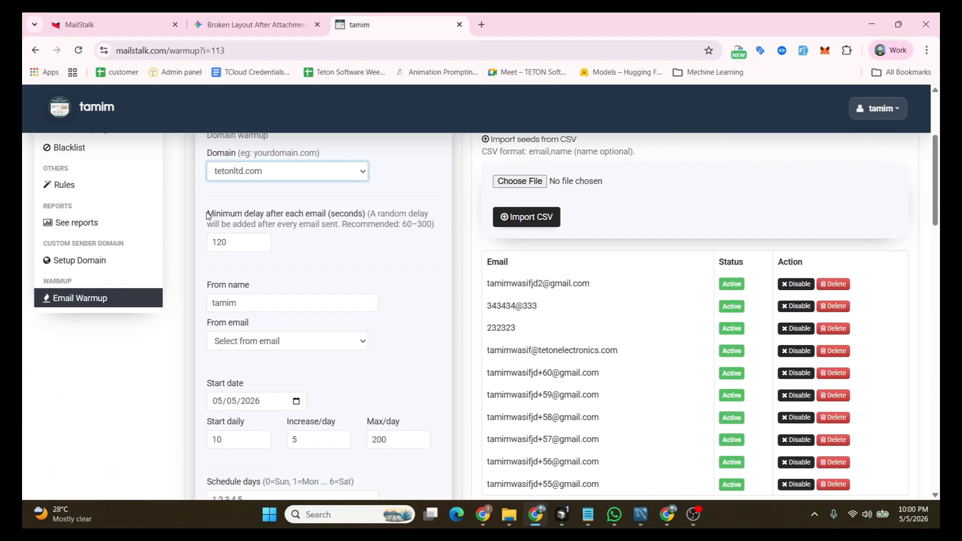
pyautogui.moveTo(208, 214); pyautogui.dragTo(432, 225)
pyautogui.click(305, 252)
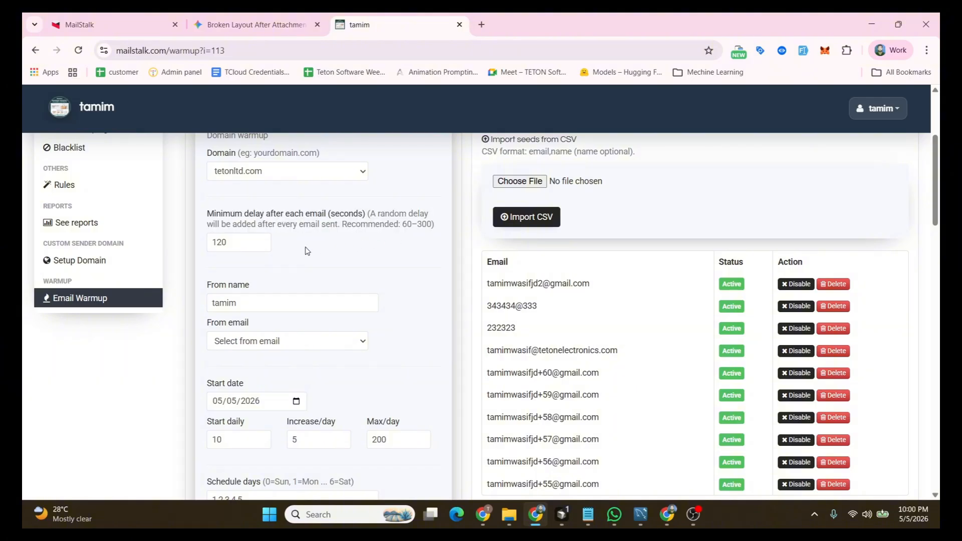
pyautogui.moveTo(438, 229); pyautogui.dragTo(217, 242)
pyautogui.click(307, 248)
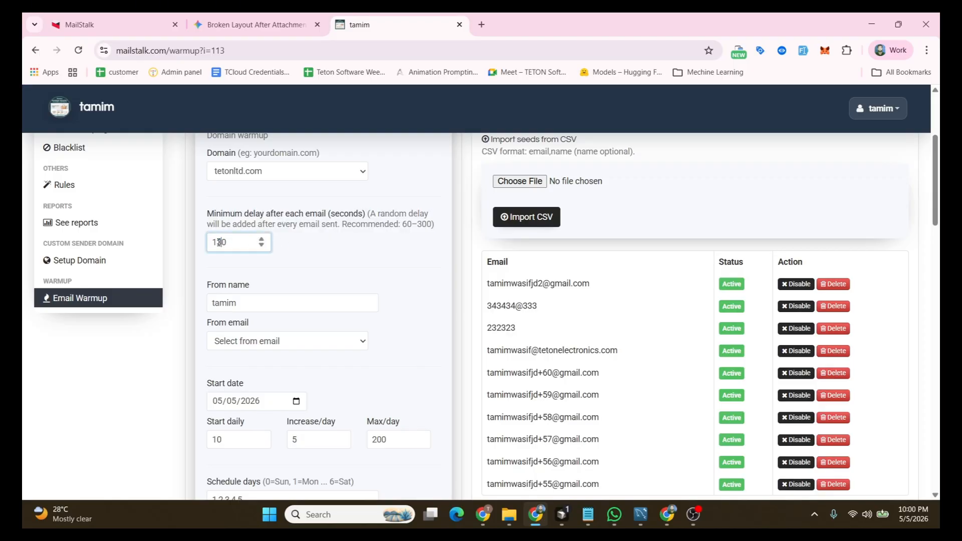
pyautogui.write('3')
pyautogui.click(307, 264)
# Replace the profile's from name with the sender's name and choose the available tetonltd.com sender address as the from email.
pyautogui.scroll(-1, 307, 251)
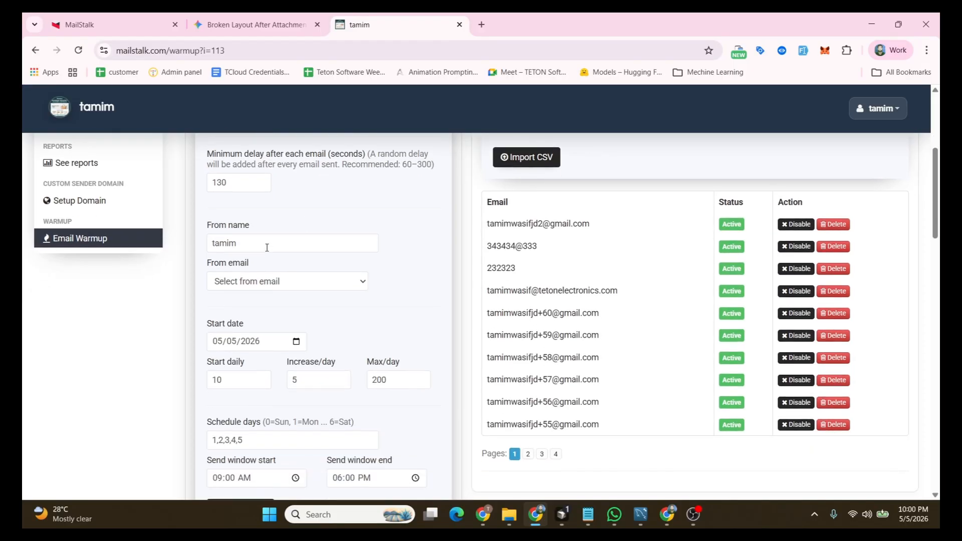
pyautogui.doubleClick(267, 248)
pyautogui.write('wasif')
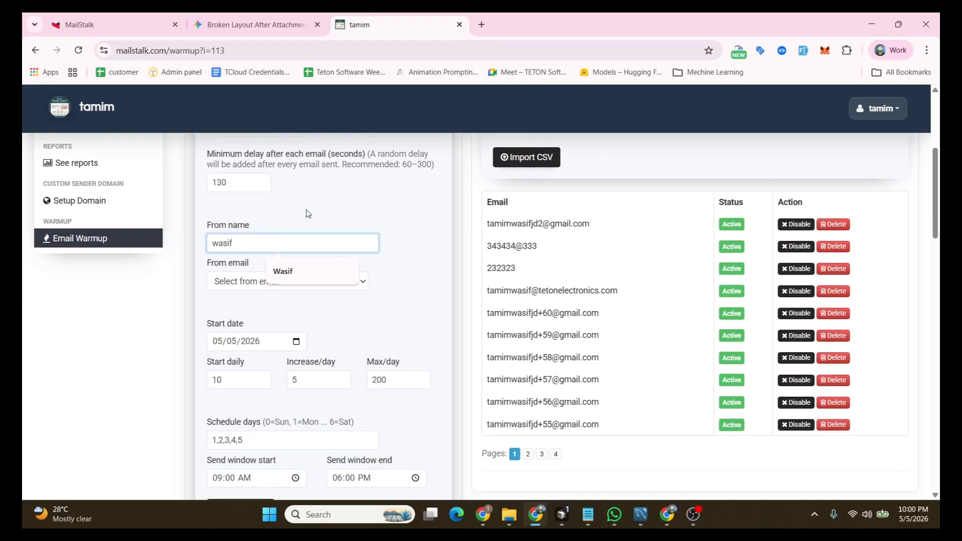
pyautogui.click(308, 214)
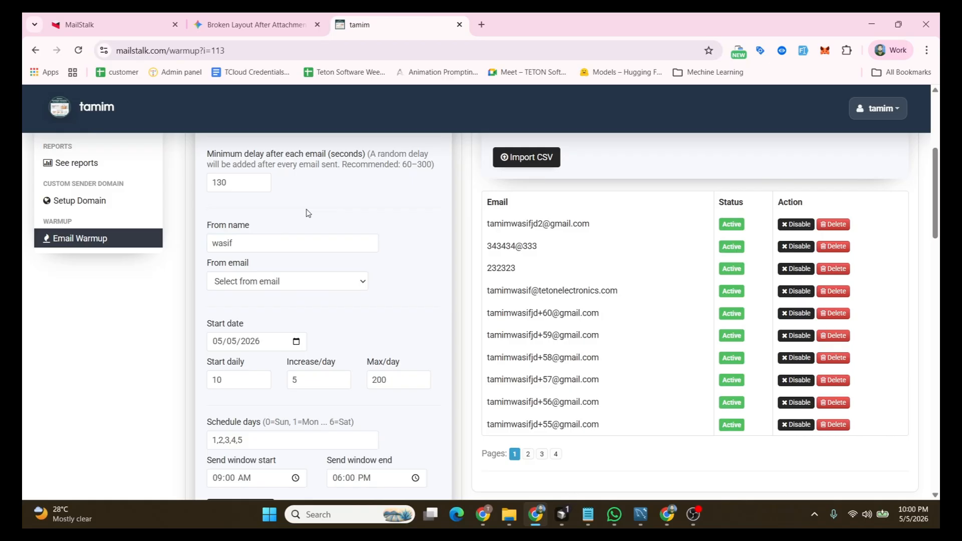
pyautogui.scroll(-1, 308, 211)
pyautogui.click(298, 227)
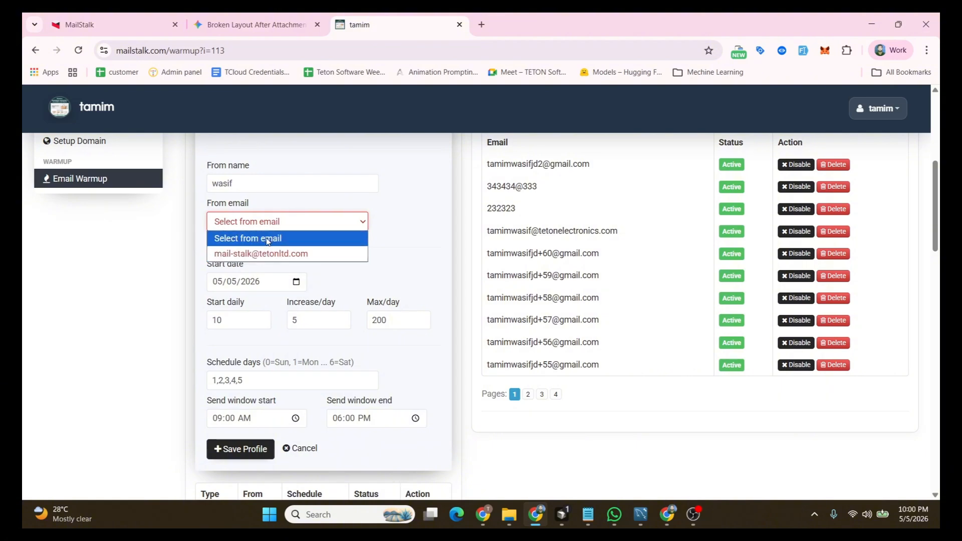
pyautogui.click(246, 255)
# Try May 4, 6 and 7, 2026 as the profile's start date and set it back to 05/05/2026.
pyautogui.scroll(-1, 278, 214)
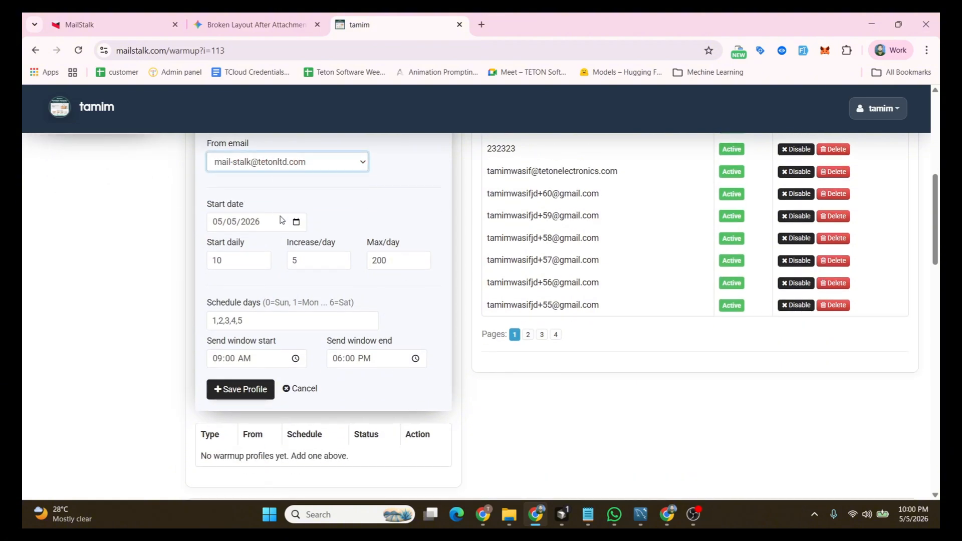
pyautogui.click(297, 222)
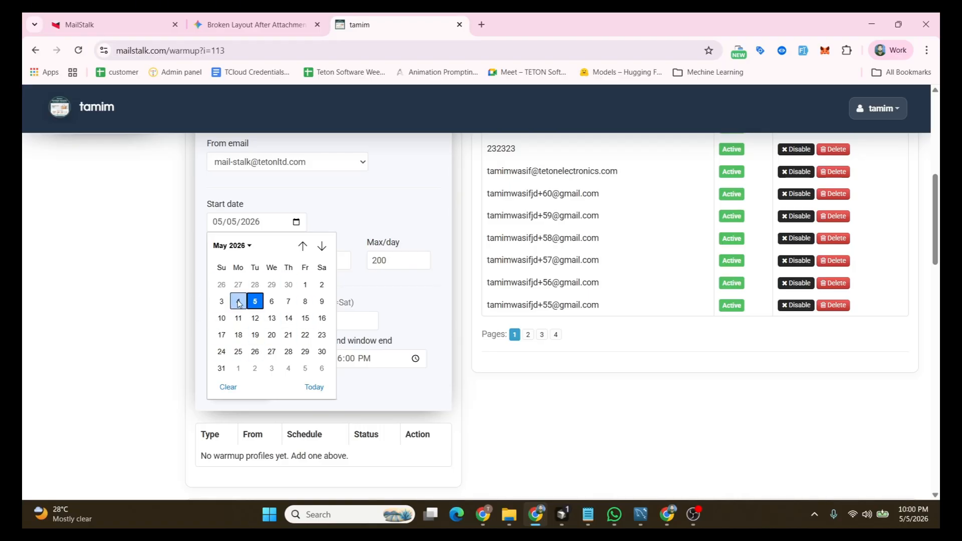
pyautogui.click(238, 302)
pyautogui.click(253, 223)
pyautogui.click(297, 226)
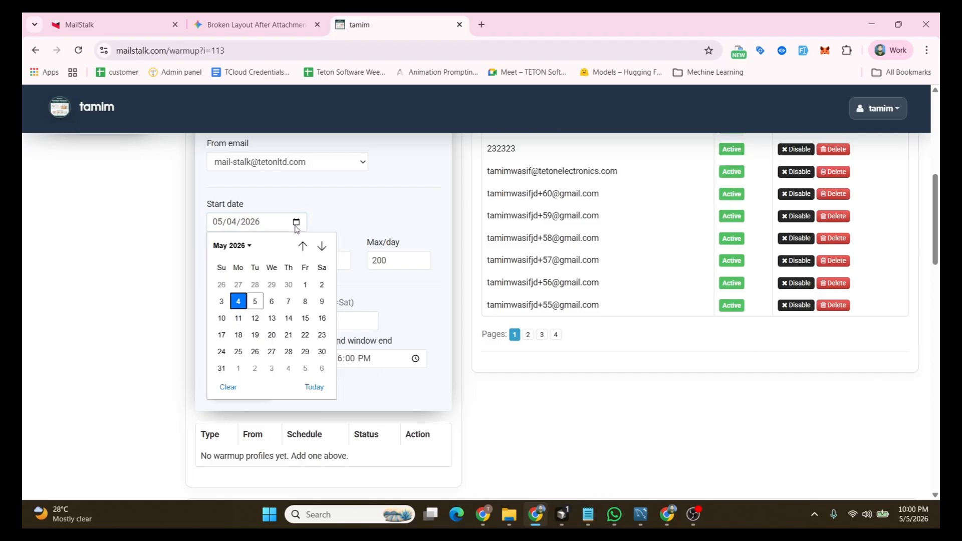
pyautogui.click(255, 301)
pyautogui.click(297, 222)
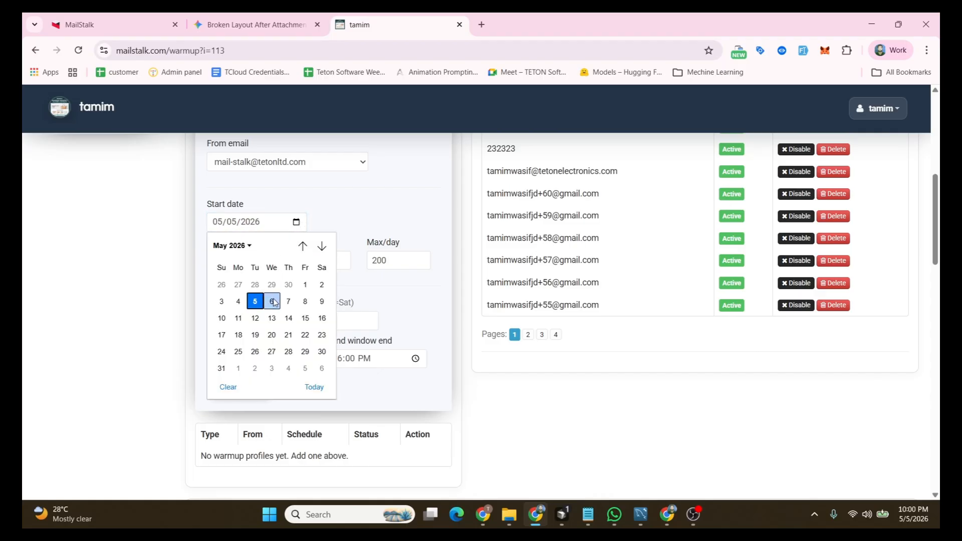
pyautogui.click(274, 302)
pyautogui.click(296, 222)
pyautogui.click(289, 301)
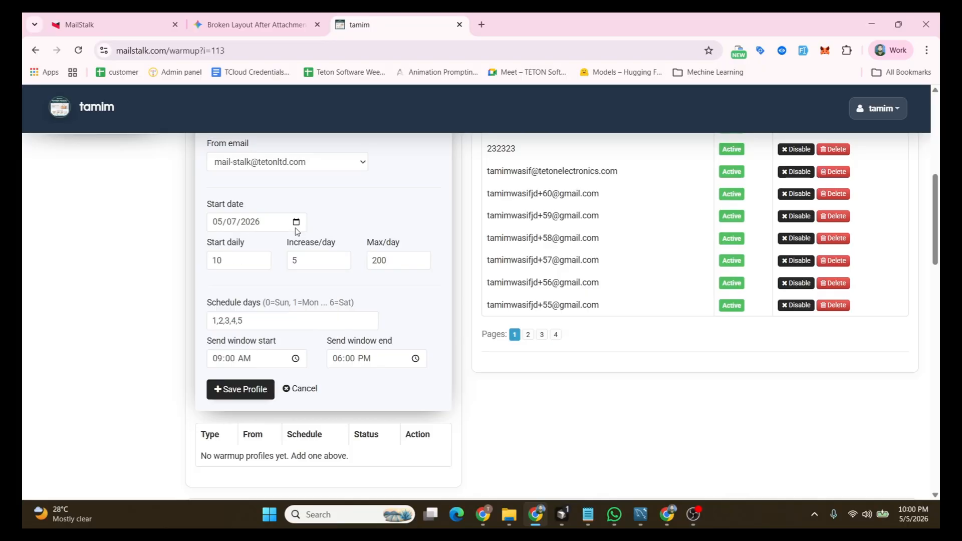
pyautogui.click(296, 223)
pyautogui.click(256, 302)
# Set the profile's starting daily email volume to 5.
pyautogui.moveTo(224, 260); pyautogui.dragTo(210, 260)
pyautogui.click(232, 261)
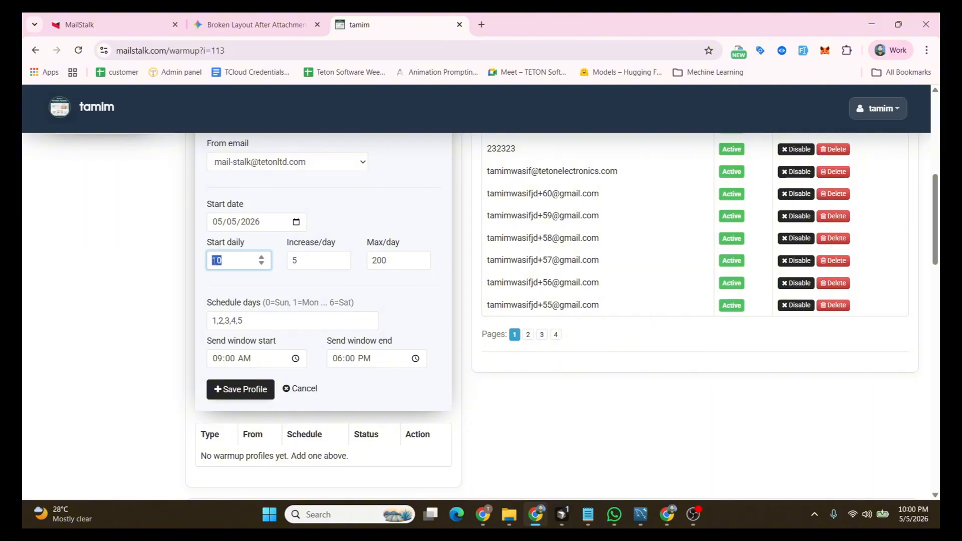
pyautogui.click(261, 257)
pyautogui.press('BackSpace')
pyautogui.press('BackSpace')
pyautogui.write('4')
pyautogui.click(261, 259)
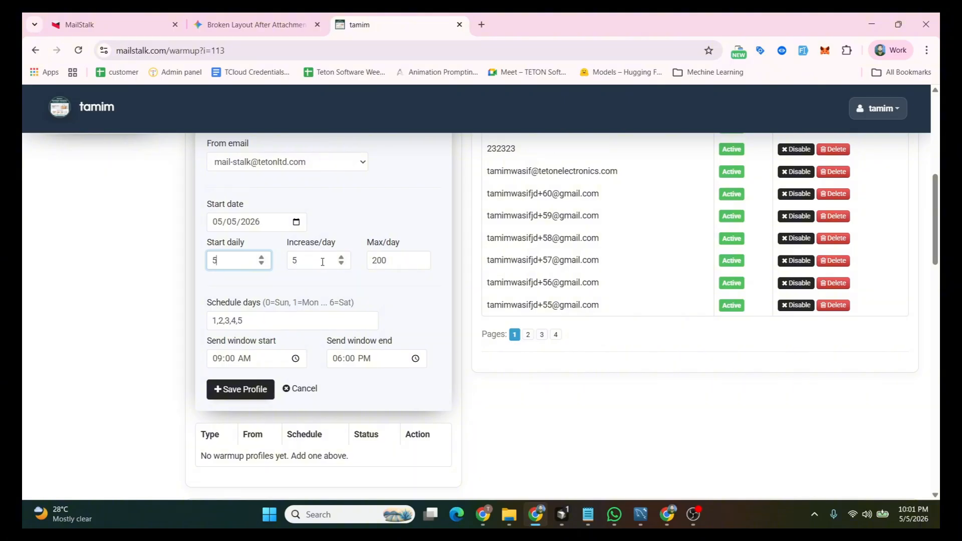
pyautogui.moveTo(248, 260); pyautogui.dragTo(205, 262)
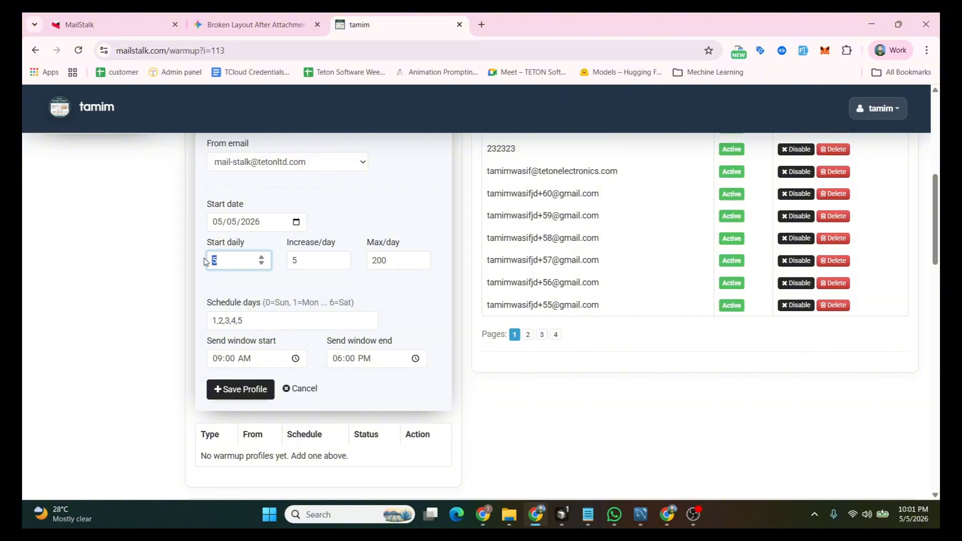
# Try a new maximum number of emails per day and clear the Max/day value.
pyautogui.click(311, 261)
pyautogui.moveTo(298, 260); pyautogui.dragTo(294, 261)
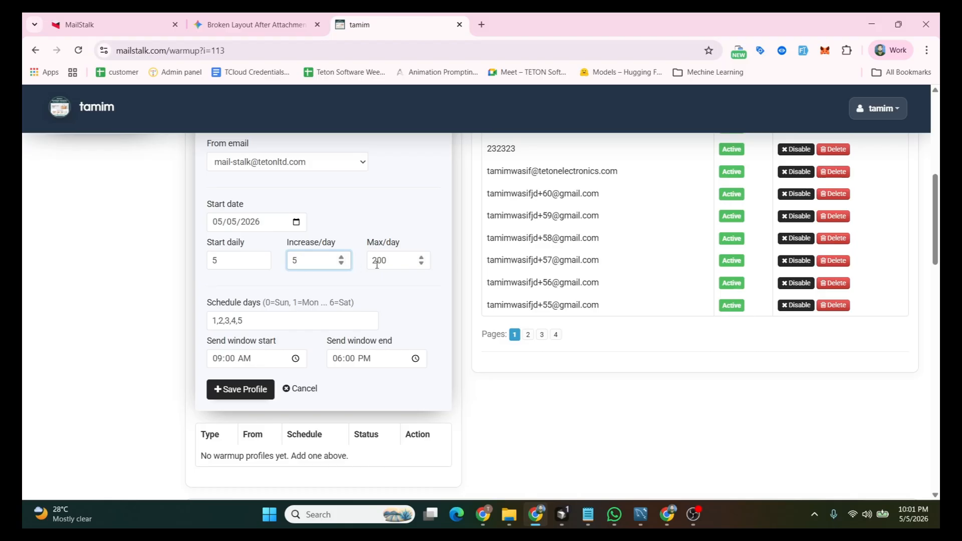
pyautogui.moveTo(388, 260); pyautogui.dragTo(364, 263)
pyautogui.write('400')
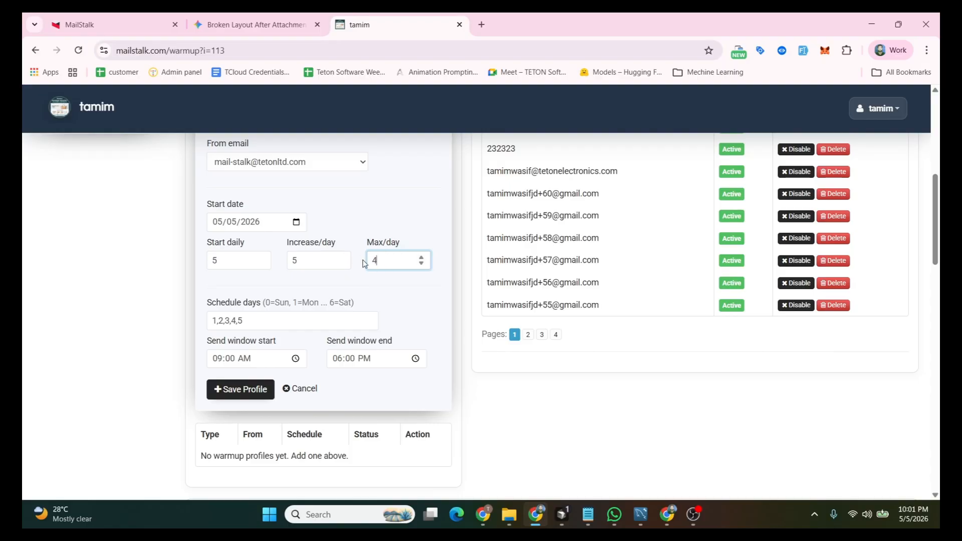
pyautogui.press('BackSpace')
# Try a daily increase of 100, clear it, and set Increase/day back to 5.
pyautogui.doubleClick(292, 261)
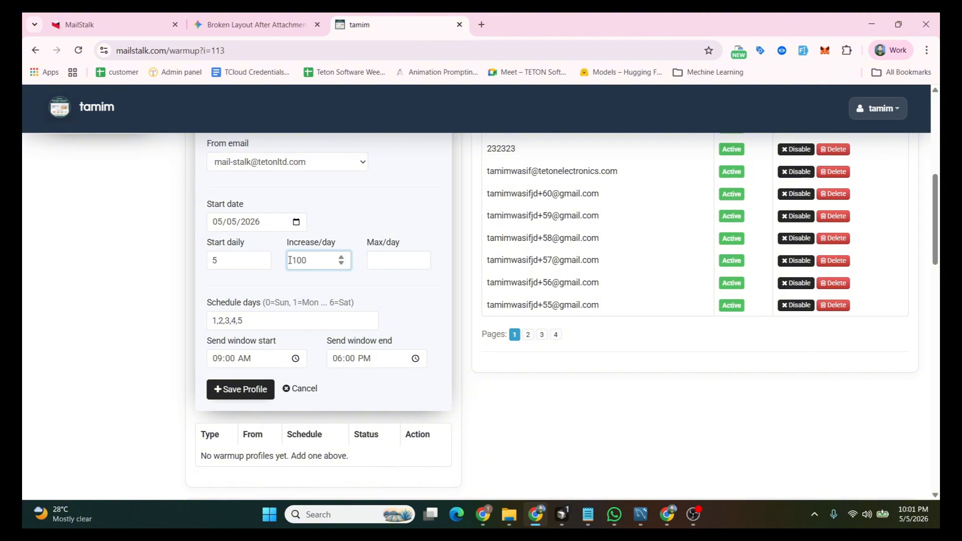
pyautogui.press('BackSpace')
pyautogui.press('BackSpace')
pyautogui.press('BackSpace')
pyautogui.click(273, 283)
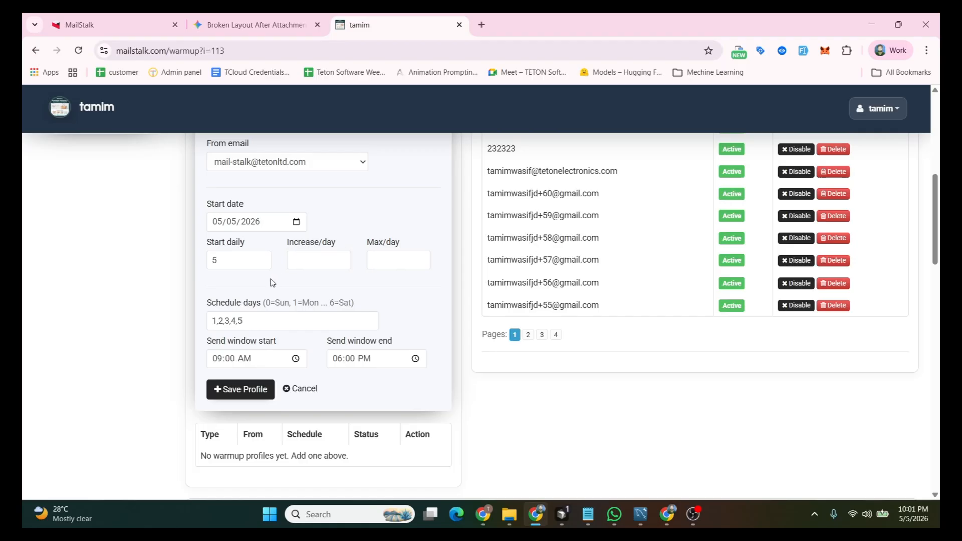
pyautogui.click(305, 263)
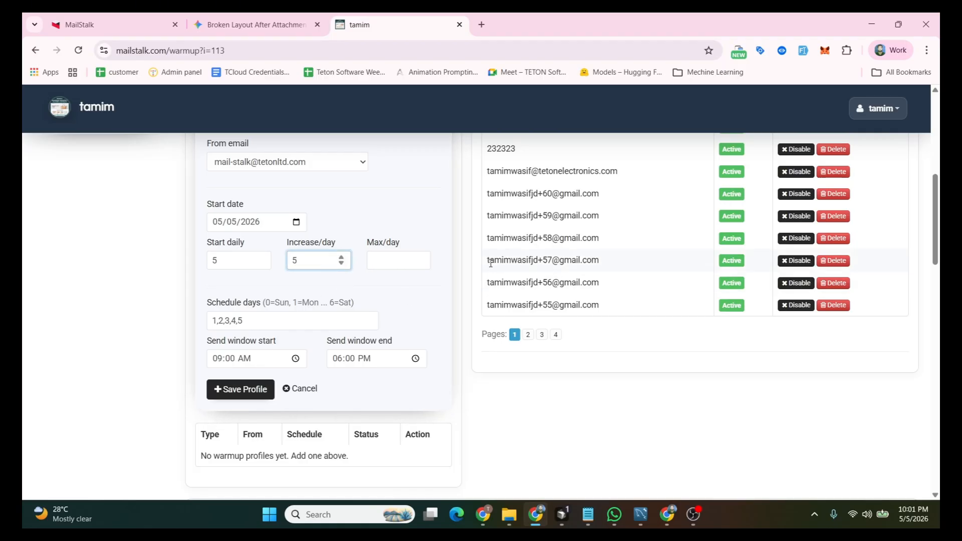
pyautogui.moveTo(485, 263); pyautogui.dragTo(600, 261)
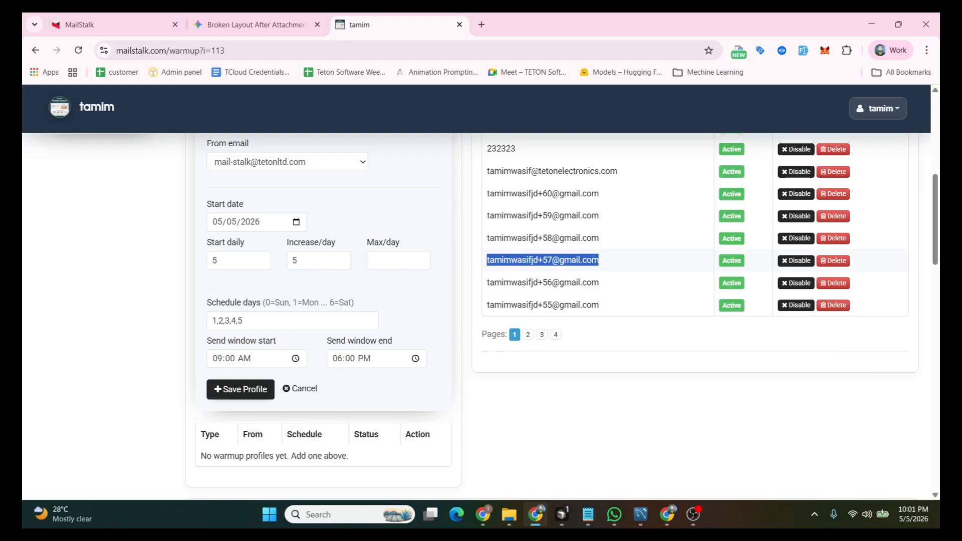
pyautogui.click(403, 280)
# Set the schedule days to 0,1,2,3,4,5,6 so the warmup covers Sunday through Saturday.
pyautogui.scroll(-2, 326, 286)
pyautogui.scroll(1, 279, 276)
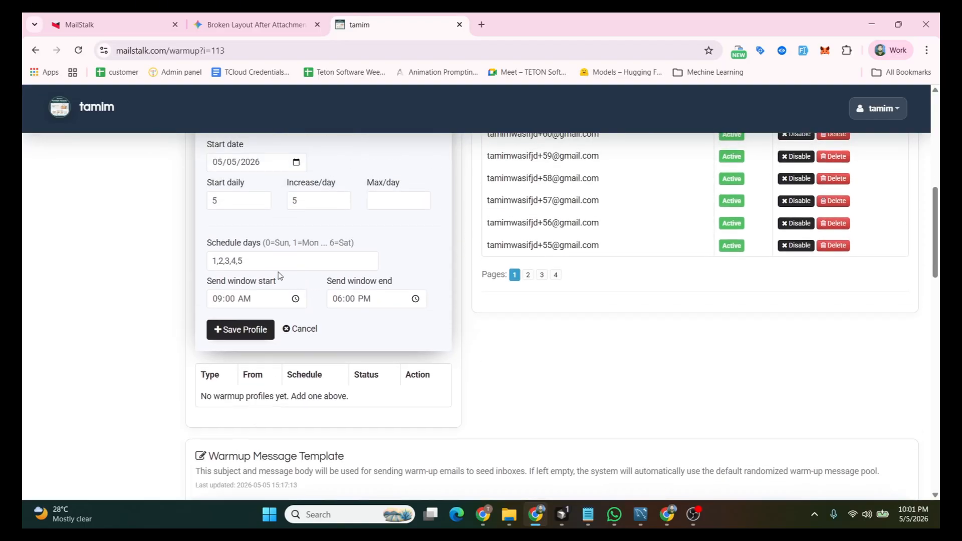
pyautogui.moveTo(266, 244); pyautogui.dragTo(345, 246)
pyautogui.click(280, 256)
pyautogui.moveTo(246, 261); pyautogui.dragTo(201, 265)
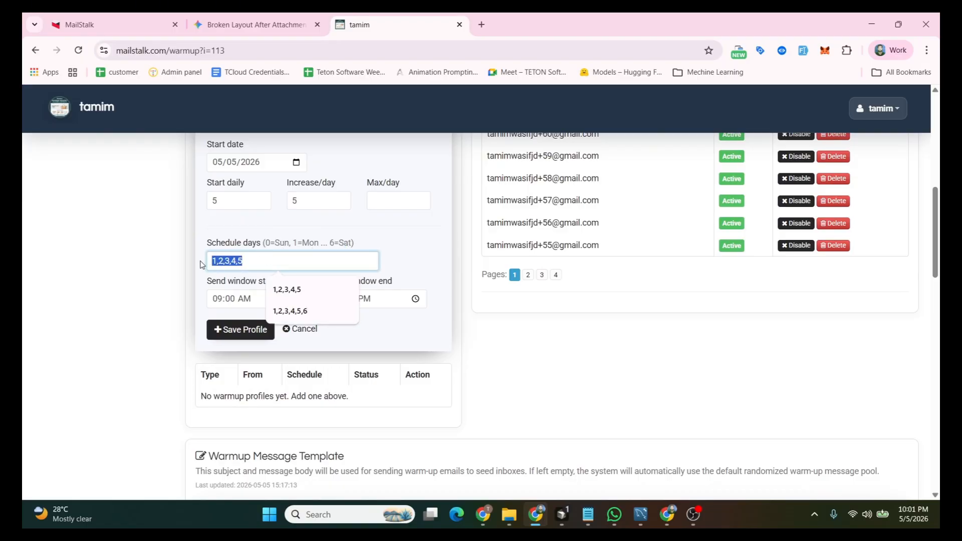
pyautogui.write('0,1,2')
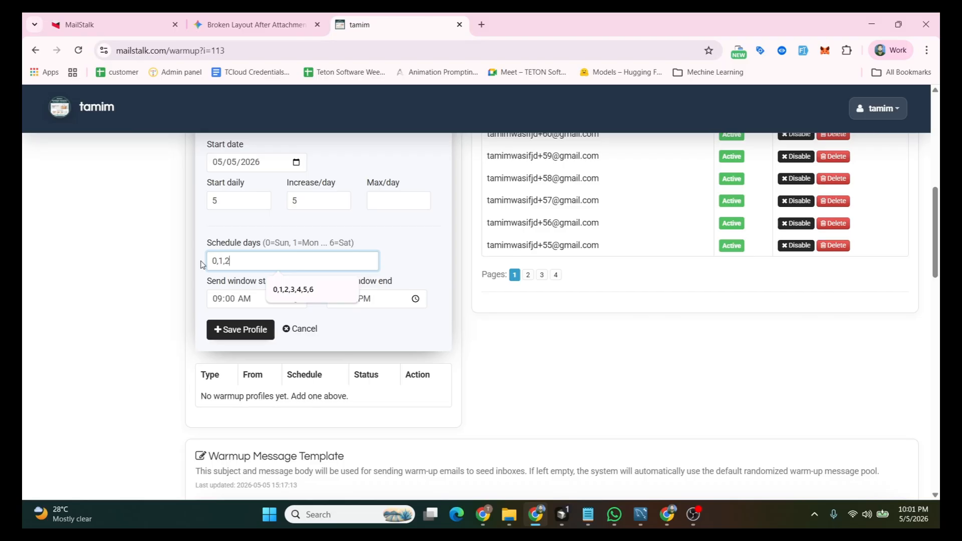
pyautogui.write(',3,4,5,6')
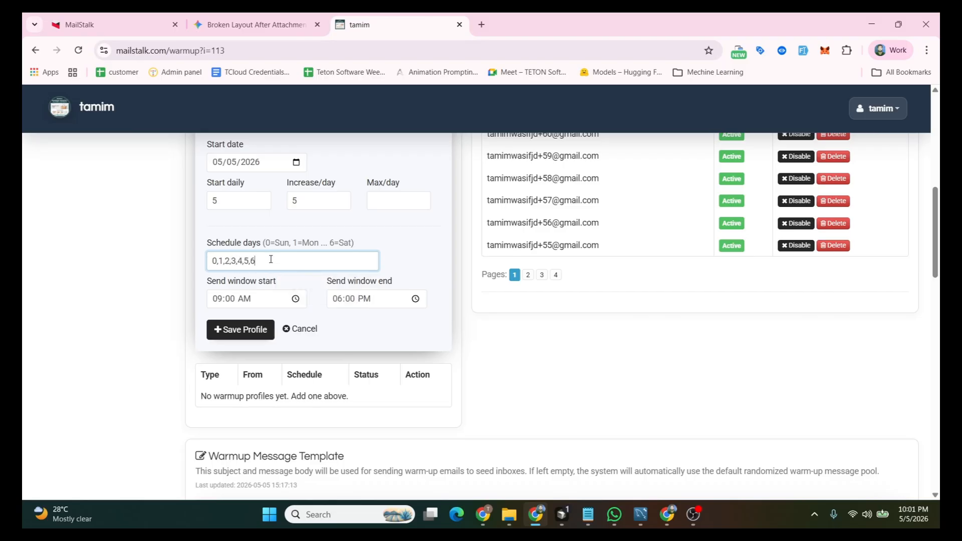
pyautogui.moveTo(271, 259); pyautogui.dragTo(261, 242)
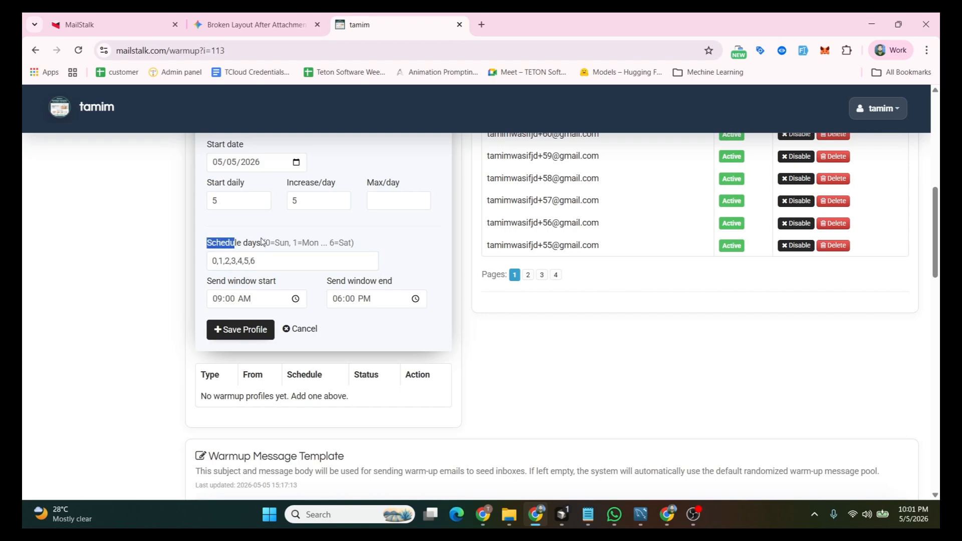
pyautogui.click(268, 270)
# Set the warmup profile's send window start to 06:00 AM.
pyautogui.click(295, 299)
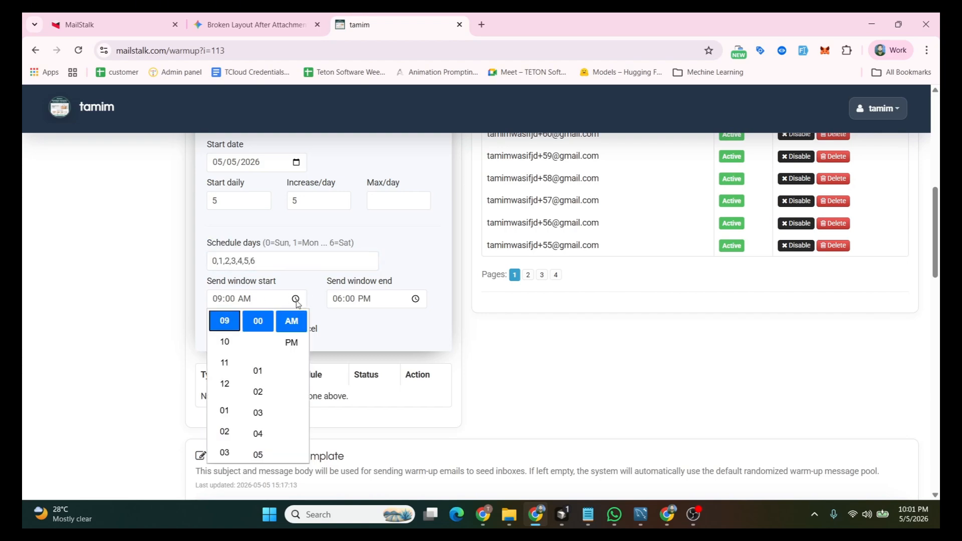
pyautogui.scroll(-3, 236, 372)
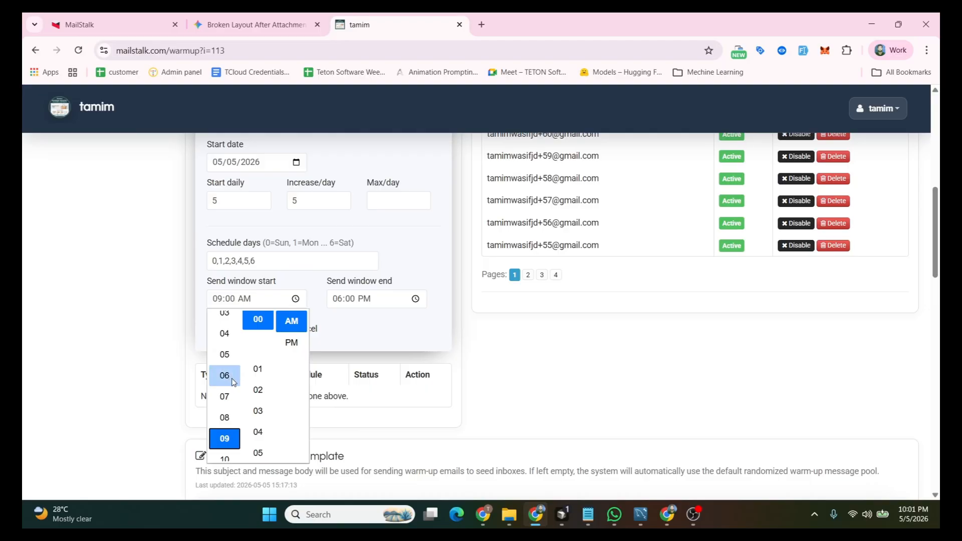
pyautogui.click(226, 375)
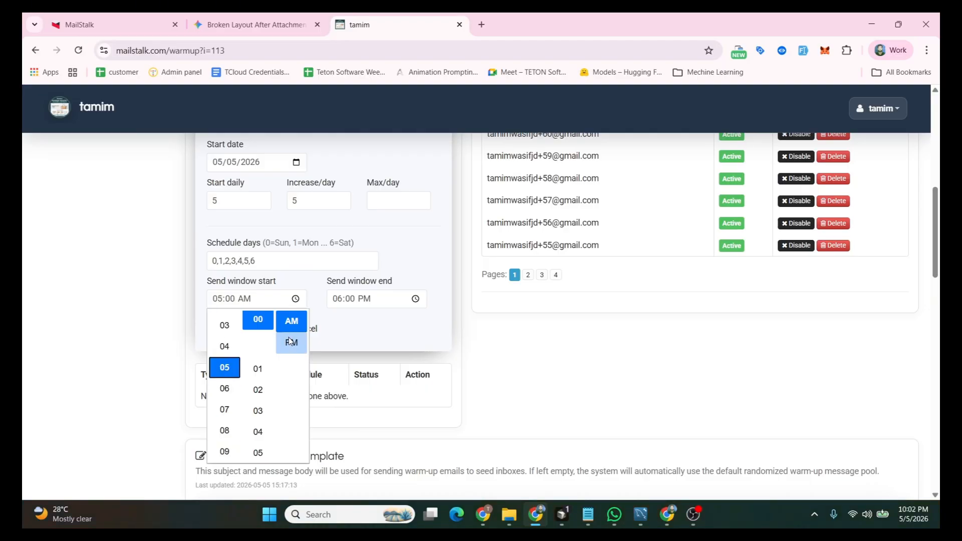
pyautogui.click(341, 325)
pyautogui.click(296, 301)
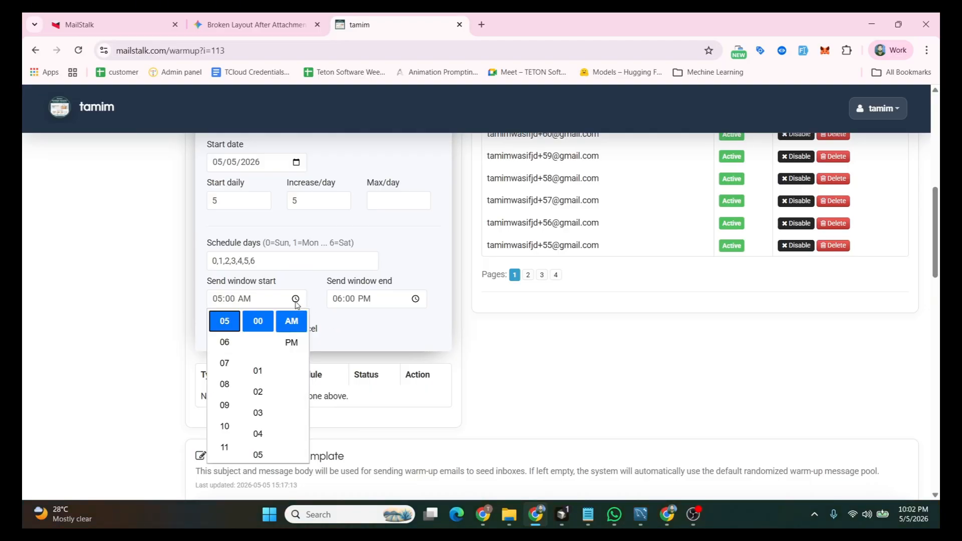
pyautogui.click(224, 342)
pyautogui.click(349, 331)
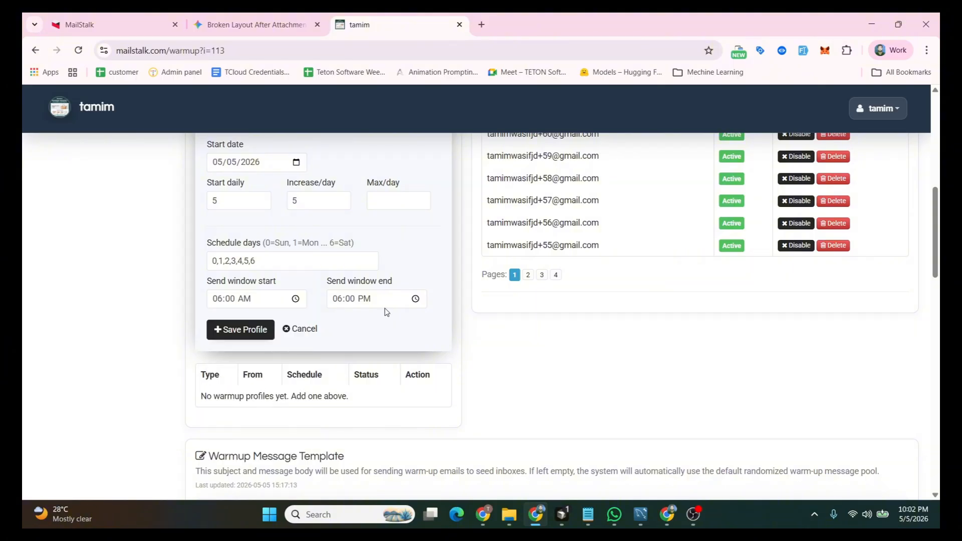
# Set the warmup profile's send window end to 11:00 PM.
pyautogui.click(415, 299)
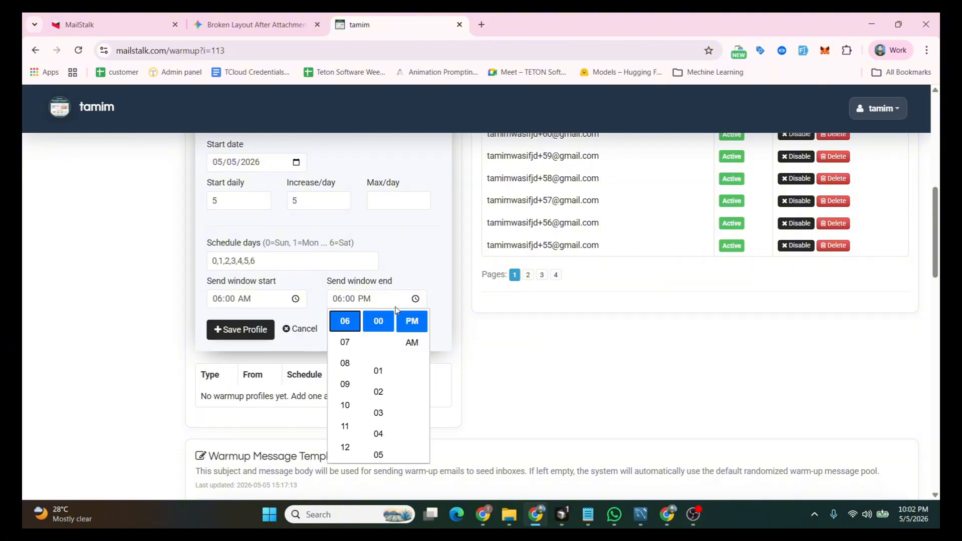
pyautogui.click(354, 424)
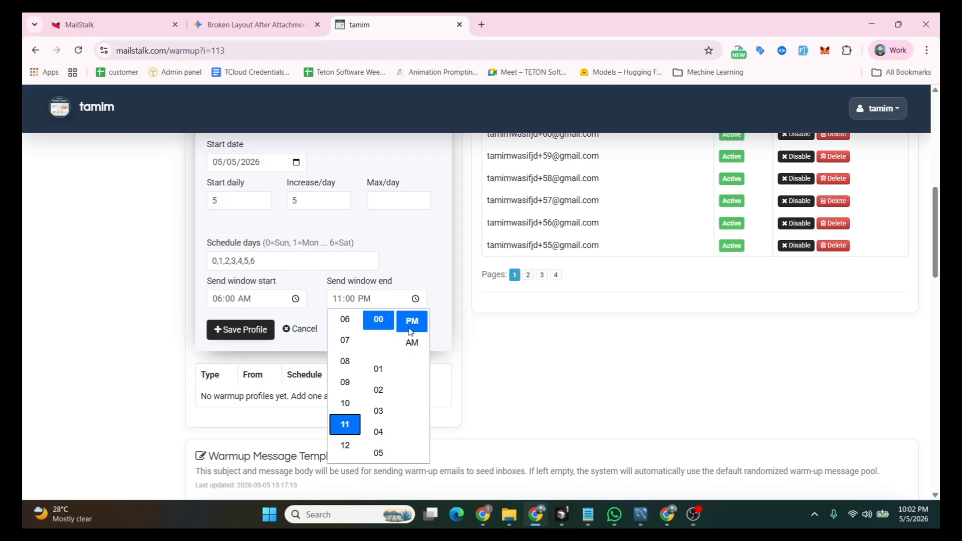
pyautogui.click(406, 330)
pyautogui.click(435, 321)
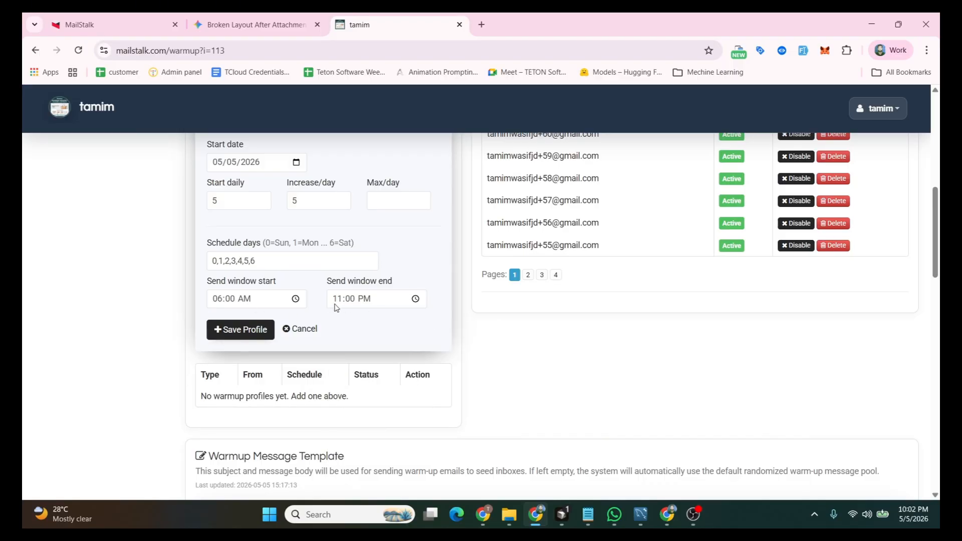
# Set the maximum emails per day to 200 and save the warmup profile.
pyautogui.click(245, 333)
pyautogui.write('2')
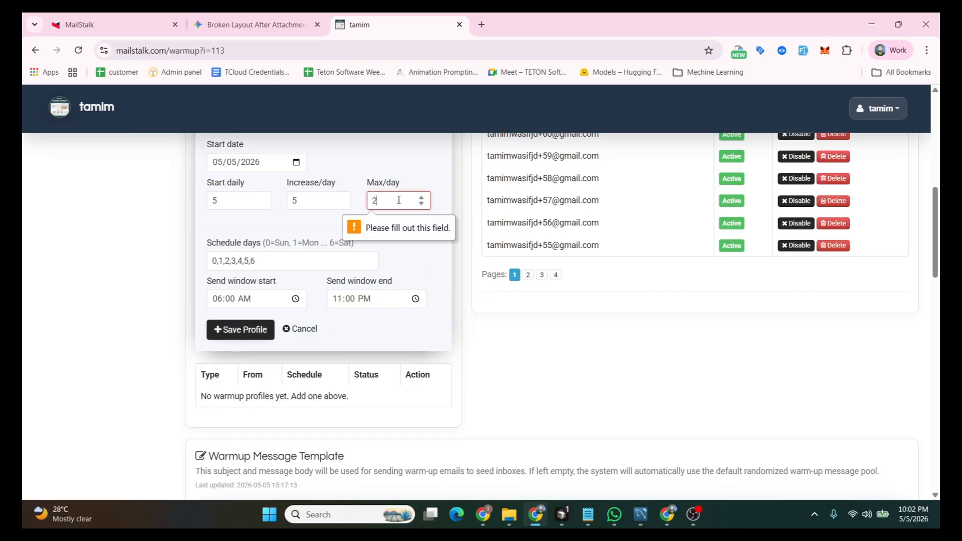
pyautogui.write('00')
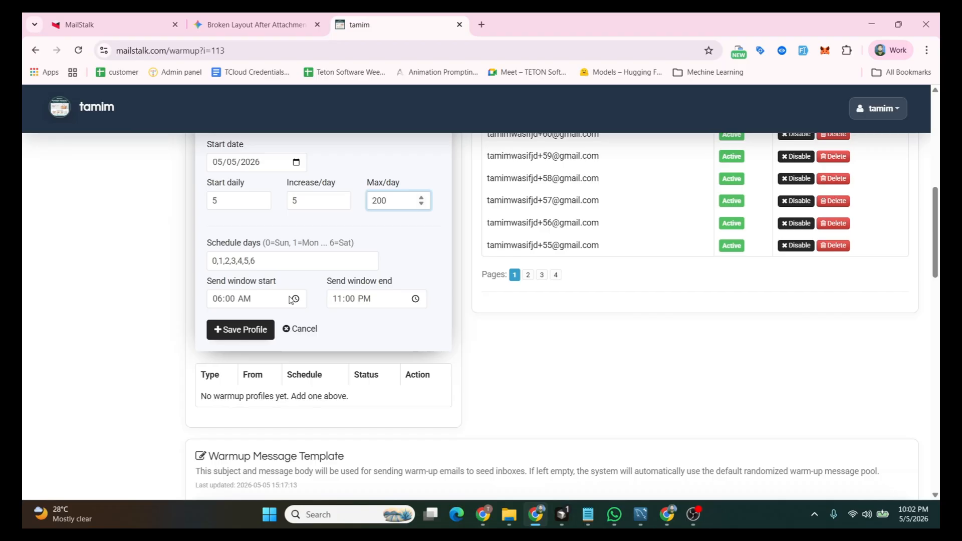
pyautogui.click(249, 328)
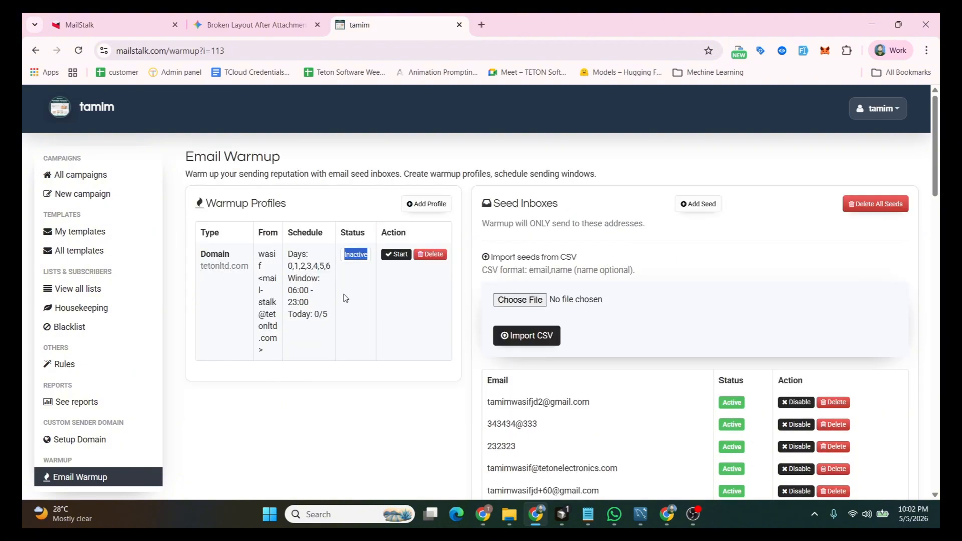
# Review the status, today's sending count and sender address of the tetonltd.com warmup profile.
pyautogui.moveTo(345, 255); pyautogui.dragTo(366, 257)
pyautogui.click(346, 323)
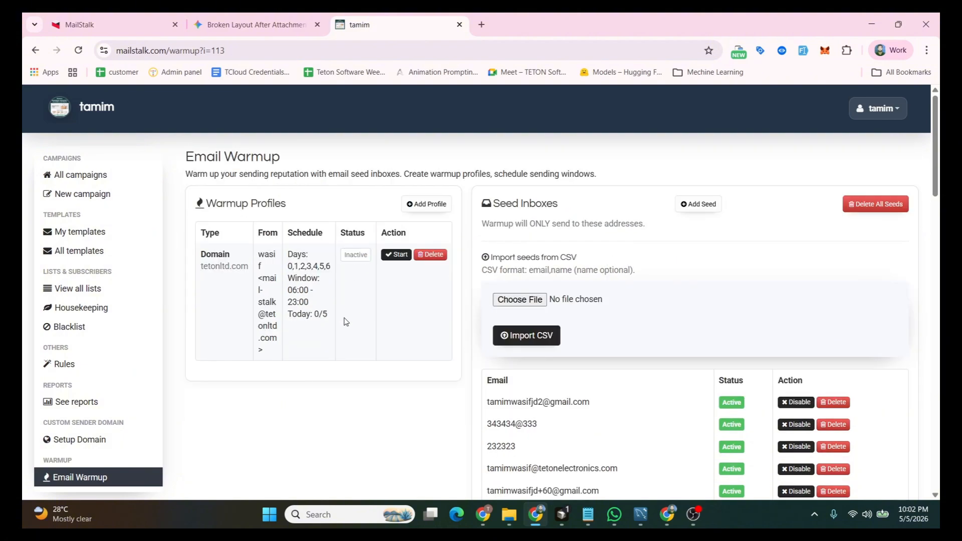
pyautogui.moveTo(331, 318); pyautogui.dragTo(316, 315)
pyautogui.click(315, 315)
pyautogui.doubleClick(315, 315)
pyautogui.moveTo(257, 278); pyautogui.dragTo(277, 346)
pyautogui.click(305, 339)
# Open the form for adding a seed inbox and look at its email and optional name fields.
pyautogui.click(699, 205)
pyautogui.click(545, 272)
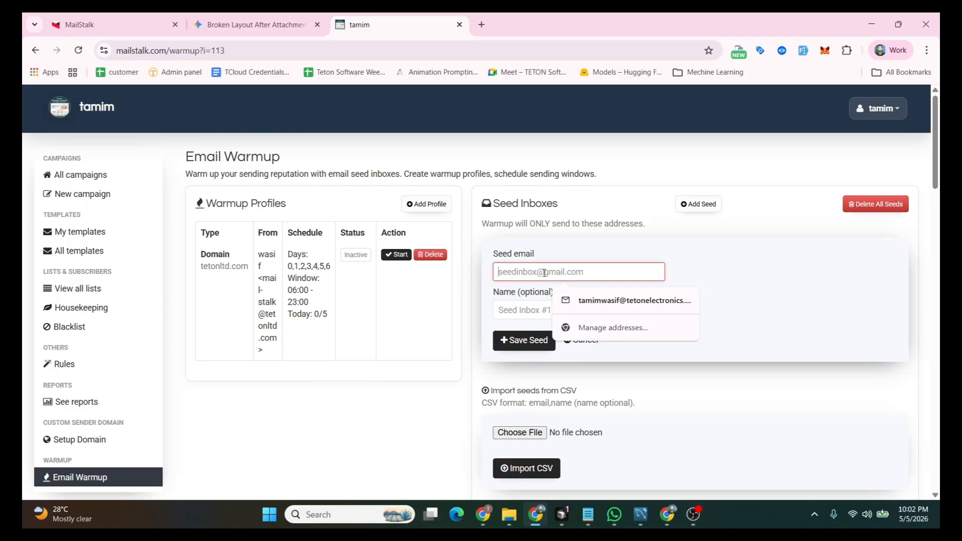
pyautogui.click(528, 311)
# Open the file chooser for importing seeds from CSV, dismiss it, and look over the import section and seed list.
pyautogui.scroll(-2, 531, 311)
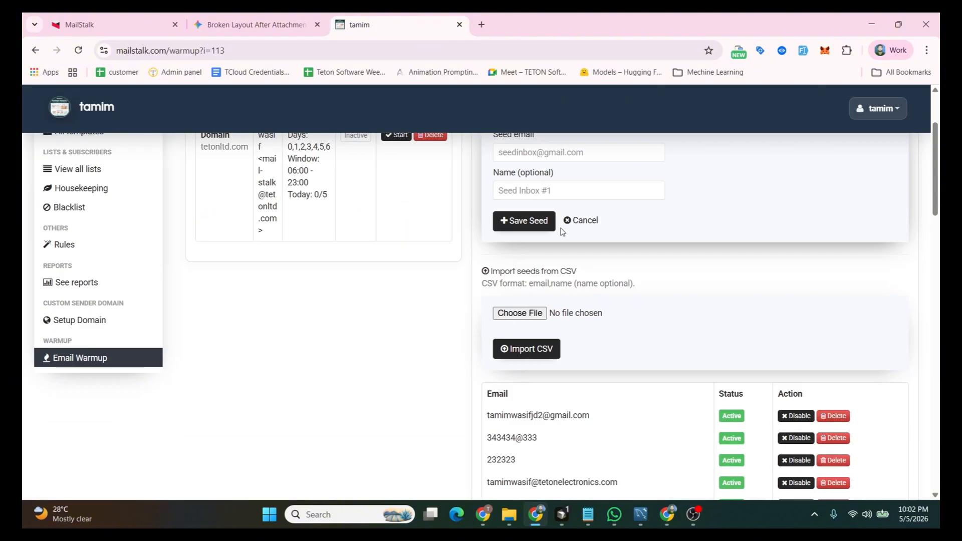
pyautogui.click(532, 311)
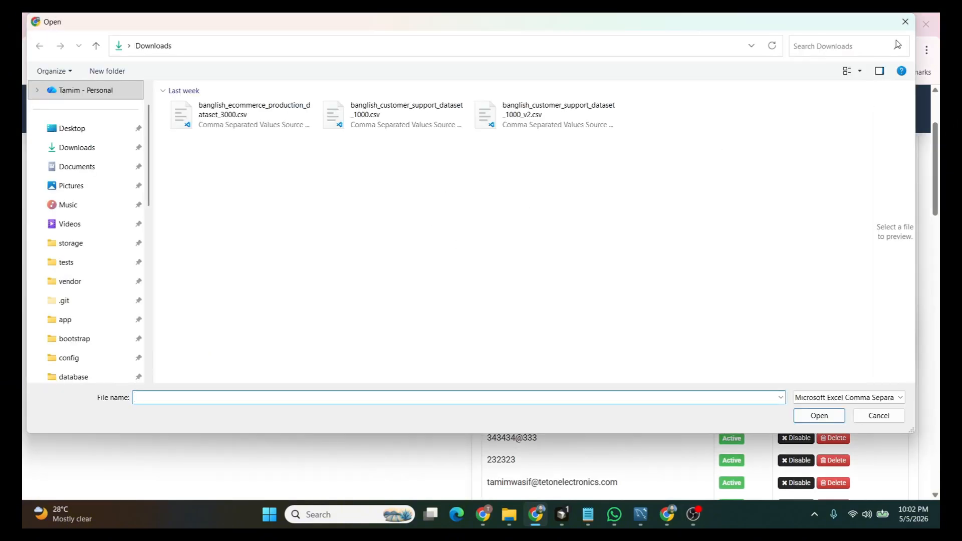
pyautogui.scroll(-2, 551, 273)
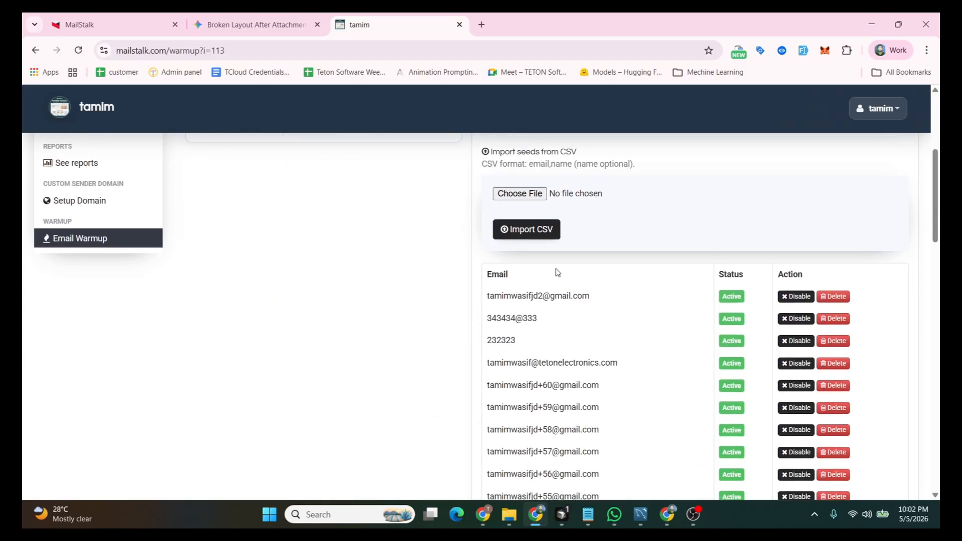
pyautogui.scroll(2, 544, 273)
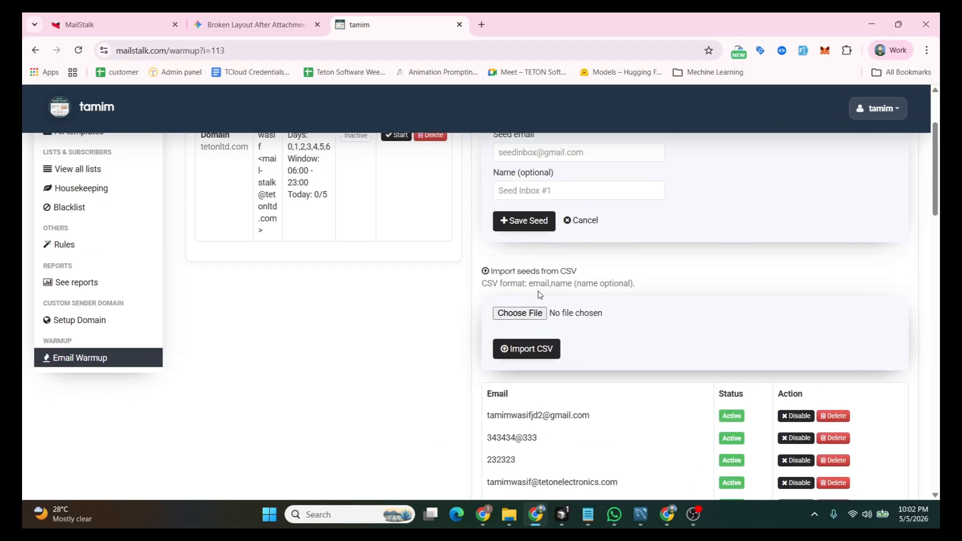
pyautogui.scroll(-2, 539, 293)
# Change the number at the end of the warmup template's message body to 2 and save the template.
pyautogui.scroll(-6, 542, 284)
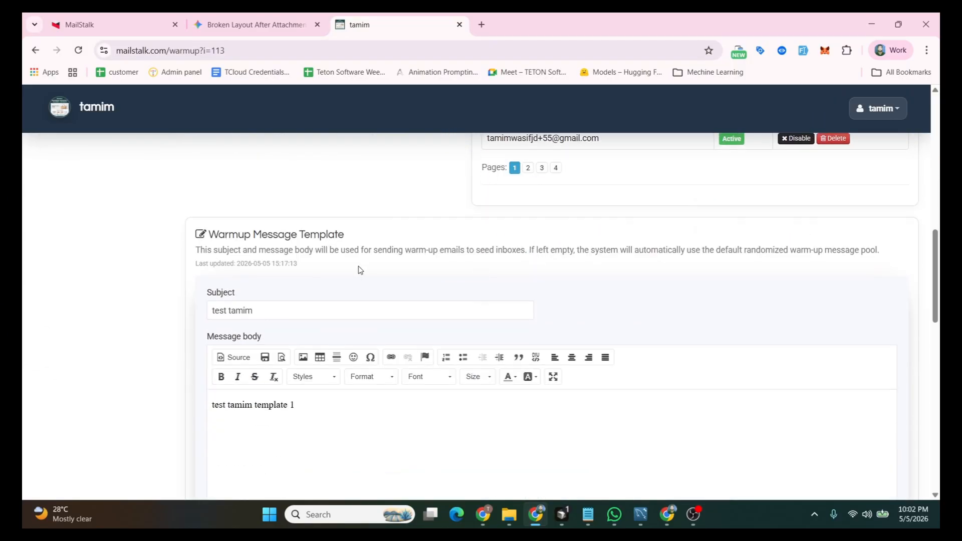
pyautogui.scroll(-1, 360, 270)
pyautogui.click(312, 293)
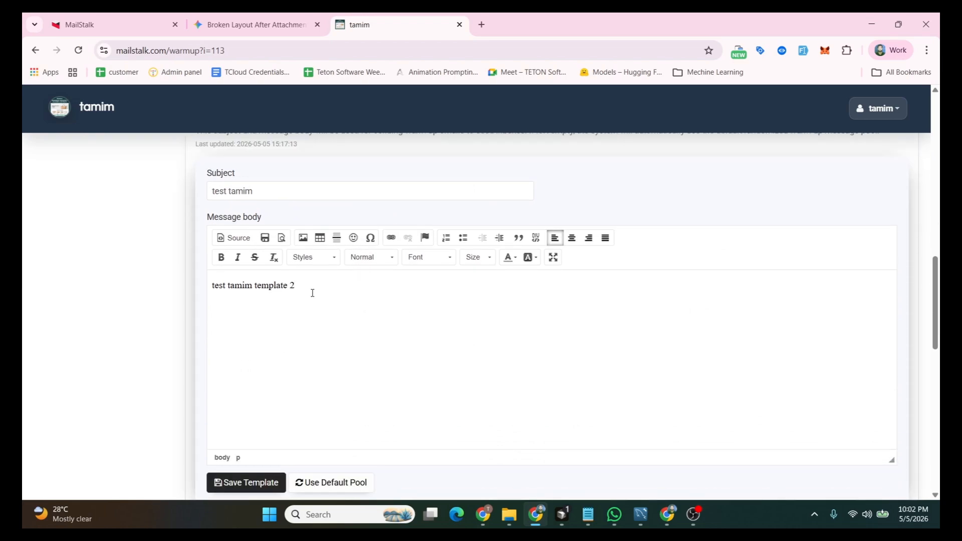
pyautogui.scroll(-1, 231, 349)
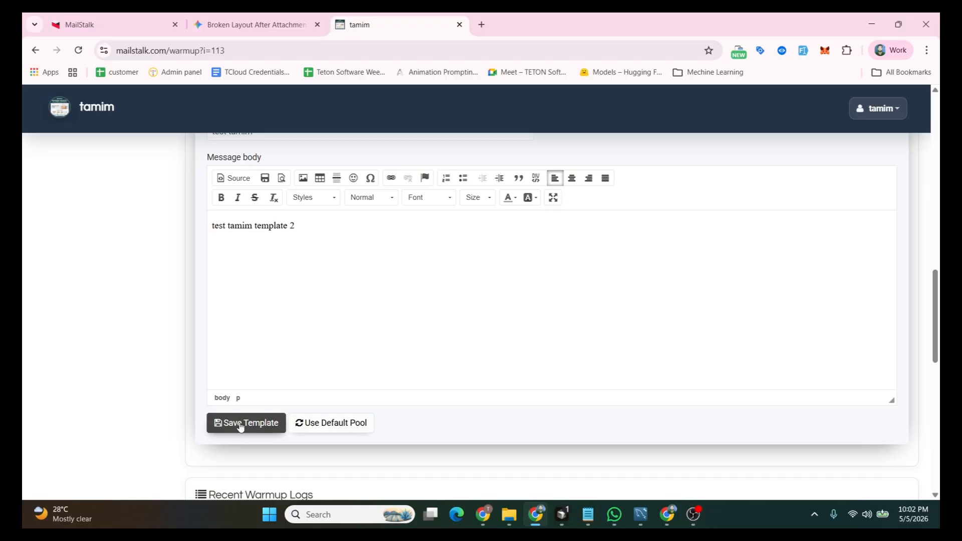
pyautogui.click(240, 427)
# Review the message template and examine the send times, recipients and statuses in the Recent Warmup Logs.
pyautogui.scroll(-3, 301, 310)
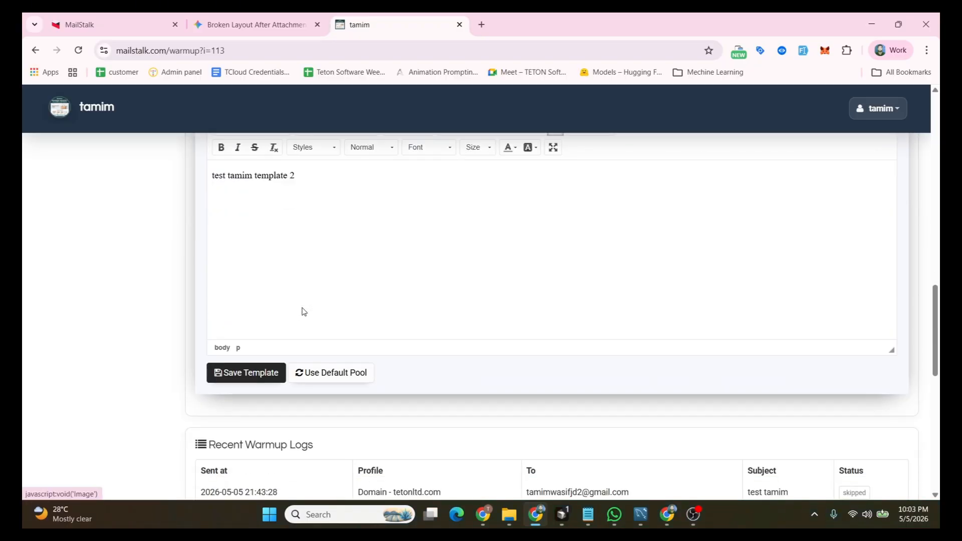
pyautogui.scroll(2, 302, 309)
pyautogui.moveTo(273, 200); pyautogui.dragTo(197, 205)
pyautogui.scroll(-6, 286, 221)
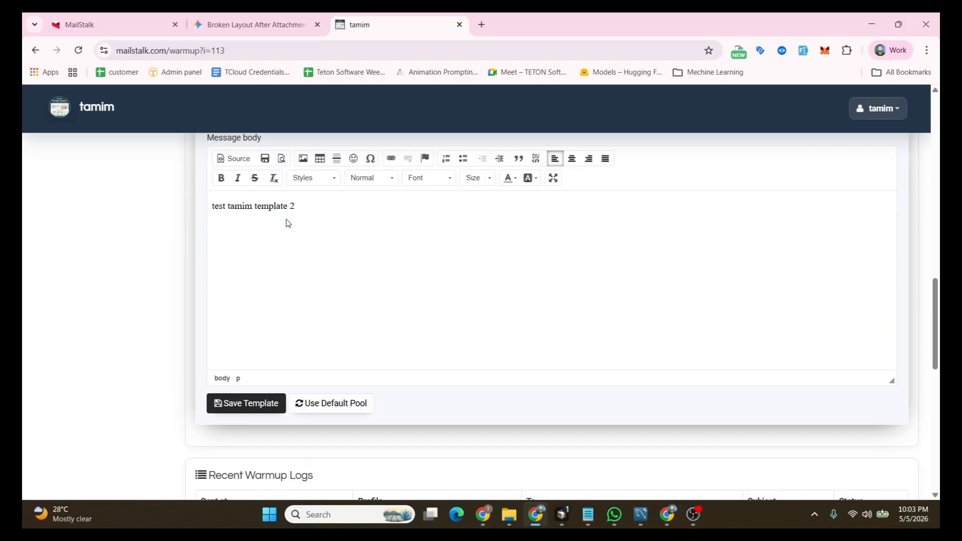
pyautogui.moveTo(196, 314); pyautogui.dragTo(844, 309)
pyautogui.scroll(-2, 598, 334)
pyautogui.scroll(-1, 598, 314)
pyautogui.click(851, 307)
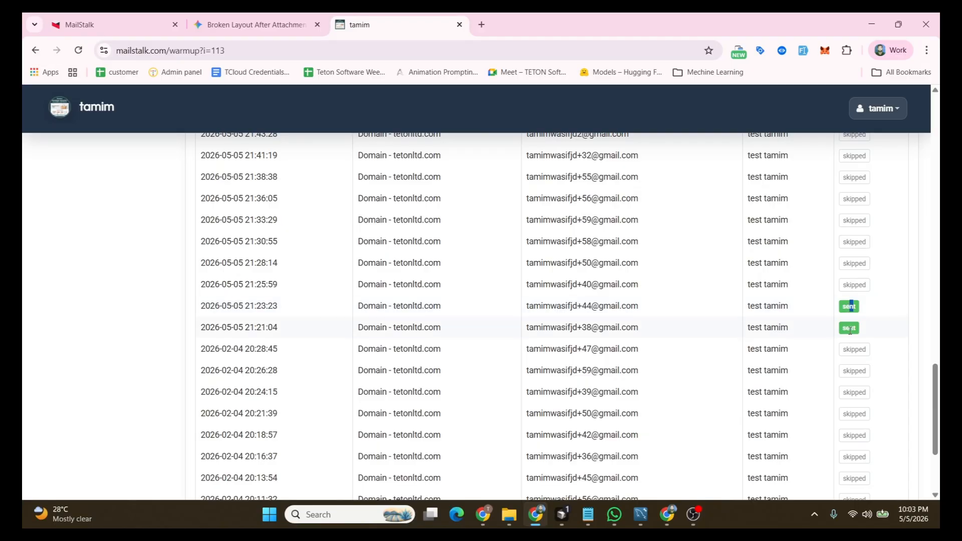
pyautogui.scroll(2, 863, 284)
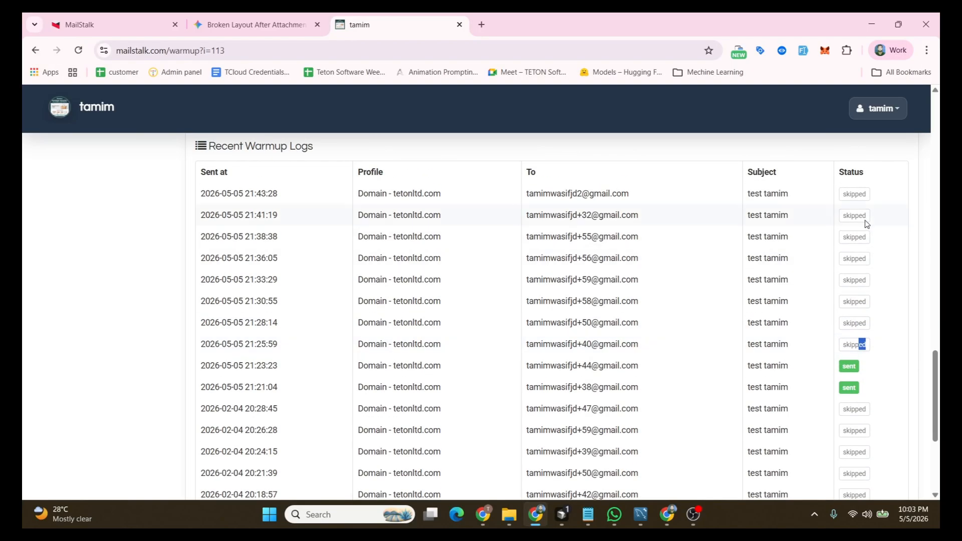
pyautogui.scroll(-4, 865, 250)
pyautogui.scroll(8, 844, 390)
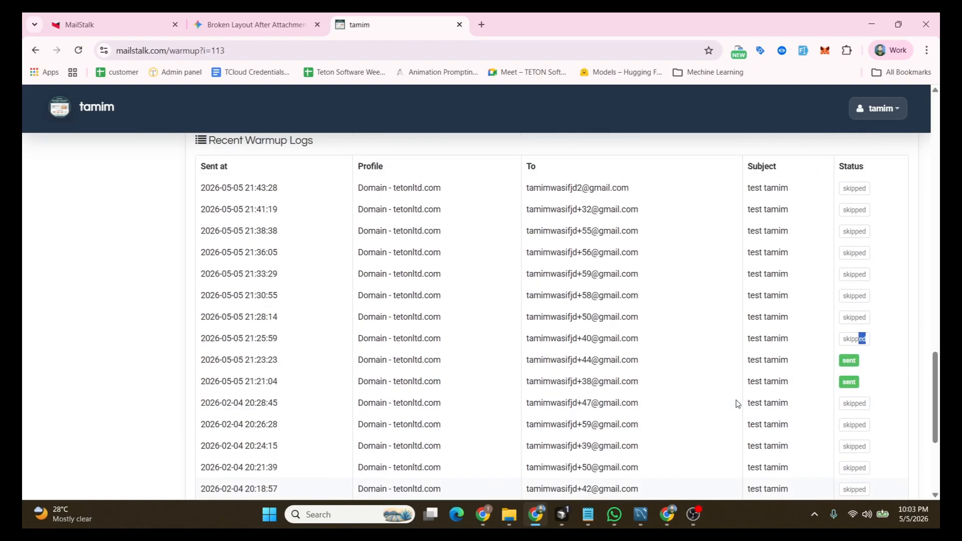
pyautogui.click(695, 514)
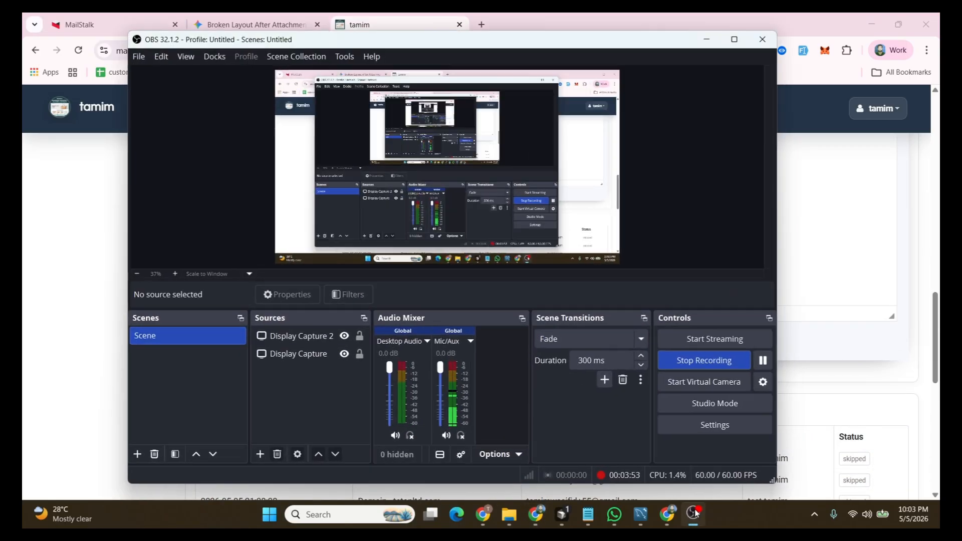
pyautogui.click(707, 359)
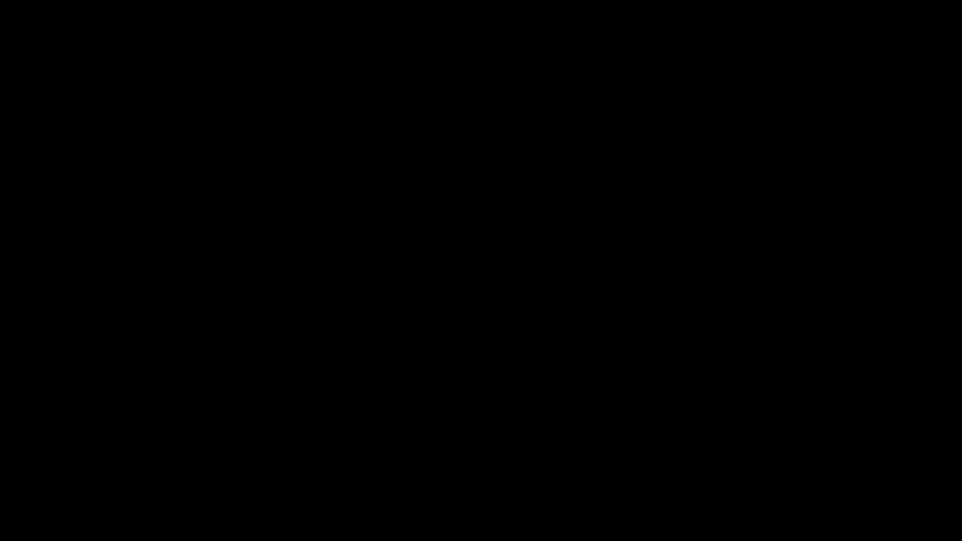